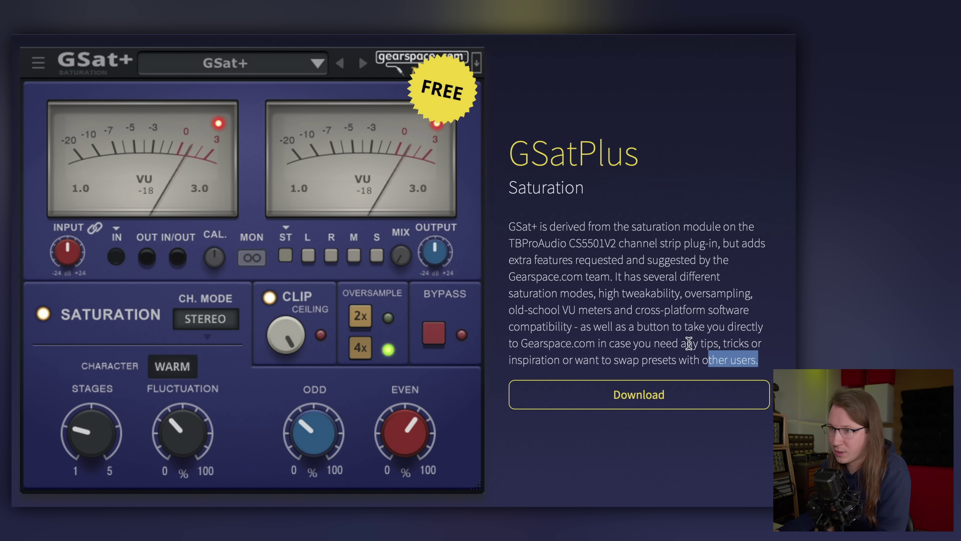
# Scroll the GSat+ product page past the Features list down to the Details and Downloads section
pyautogui.click(489, 244)
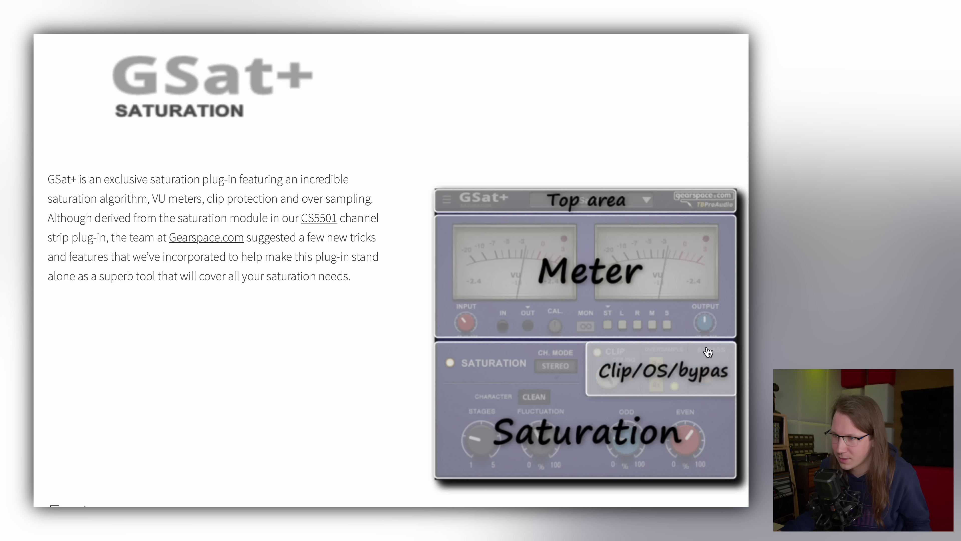
pyautogui.scroll(-8, 329, 256)
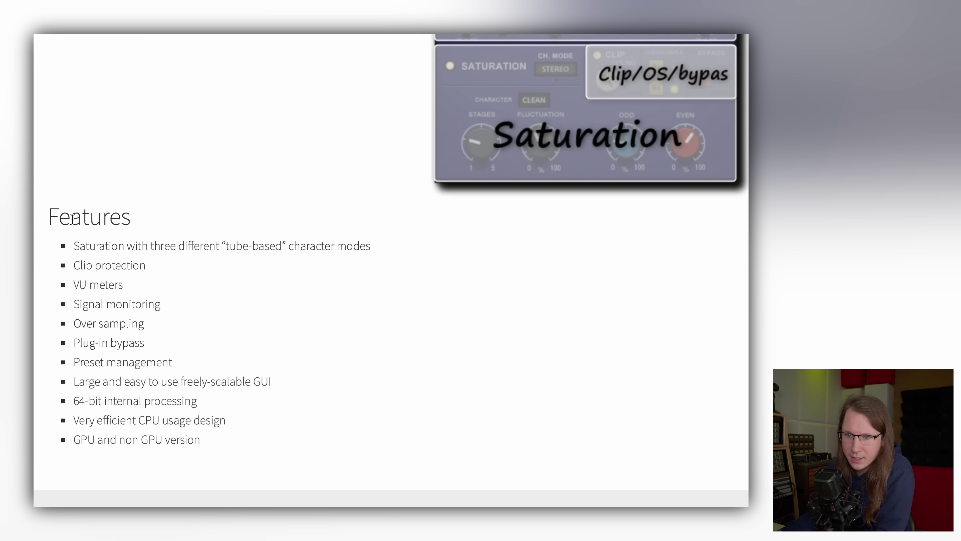
pyautogui.moveTo(74, 245); pyautogui.dragTo(250, 434)
pyautogui.click(254, 440)
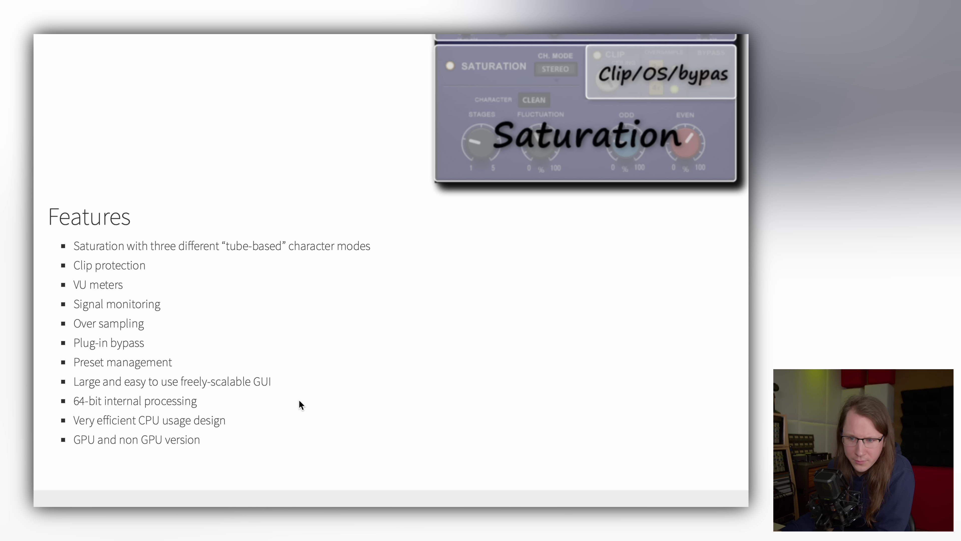
pyautogui.scroll(-1, 301, 400)
pyautogui.scroll(-4, 198, 194)
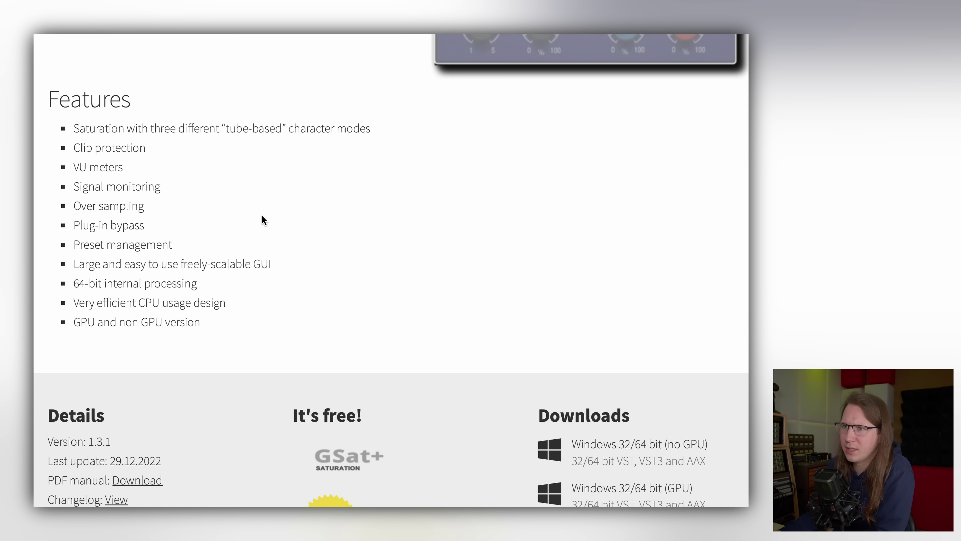
pyautogui.scroll(-7, 262, 217)
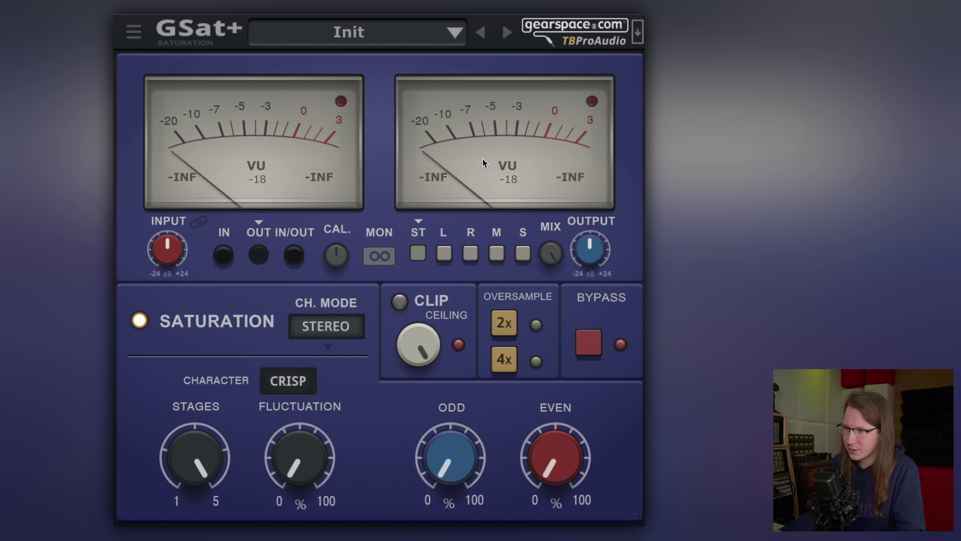
# Open the meter mode menu listing PEAK, RMS, EBU ML, EBU SL and VU
pyautogui.click(227, 160)
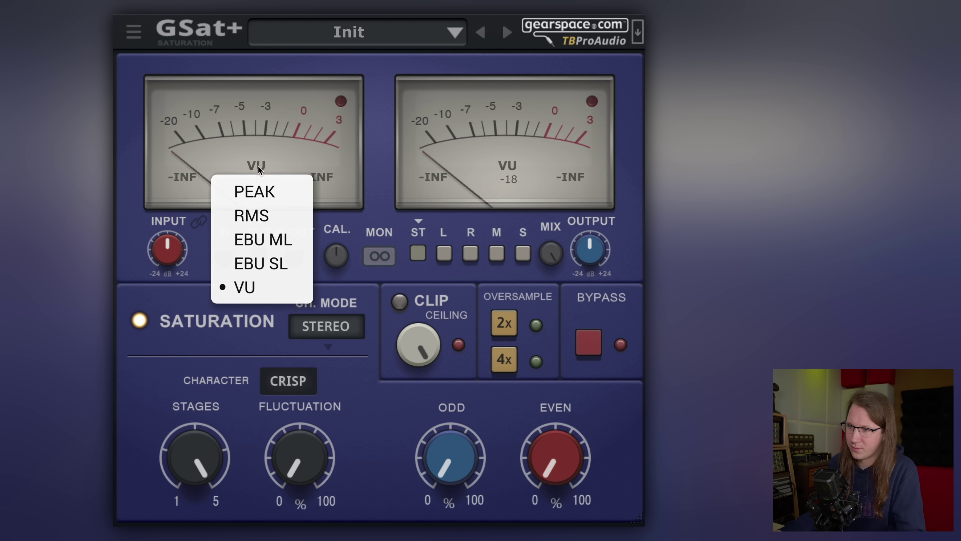
pyautogui.click(259, 167)
pyautogui.click(280, 165)
pyautogui.click(274, 195)
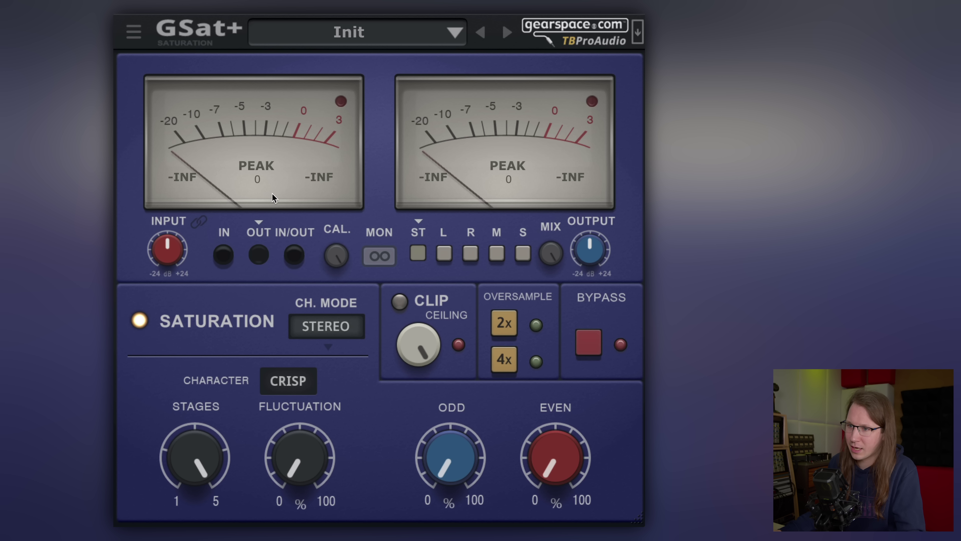
pyautogui.click(264, 173)
pyautogui.click(251, 215)
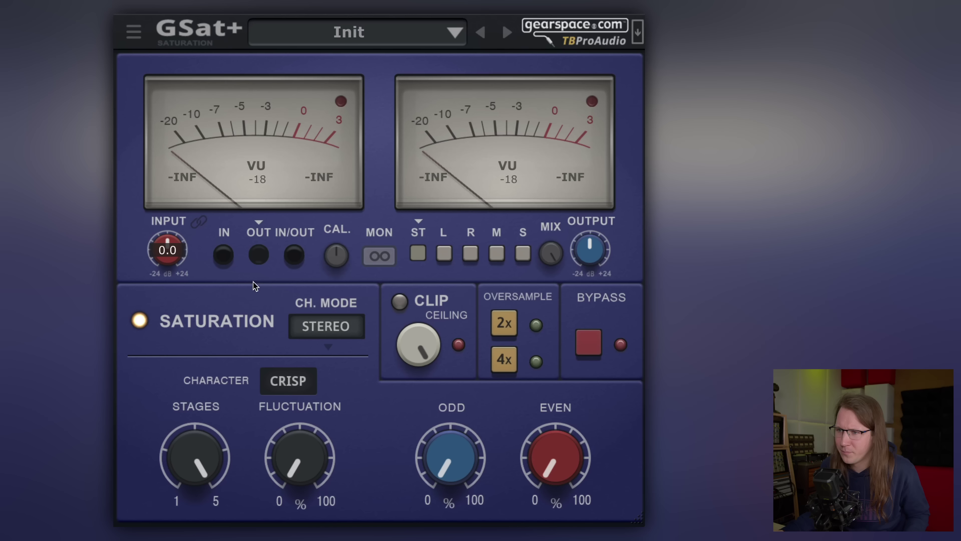
pyautogui.click(255, 166)
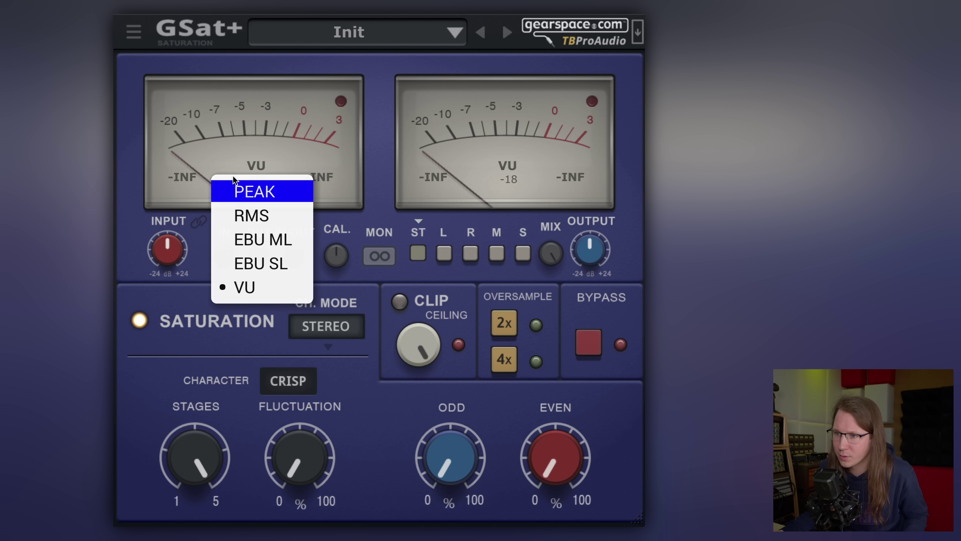
pyautogui.click(265, 286)
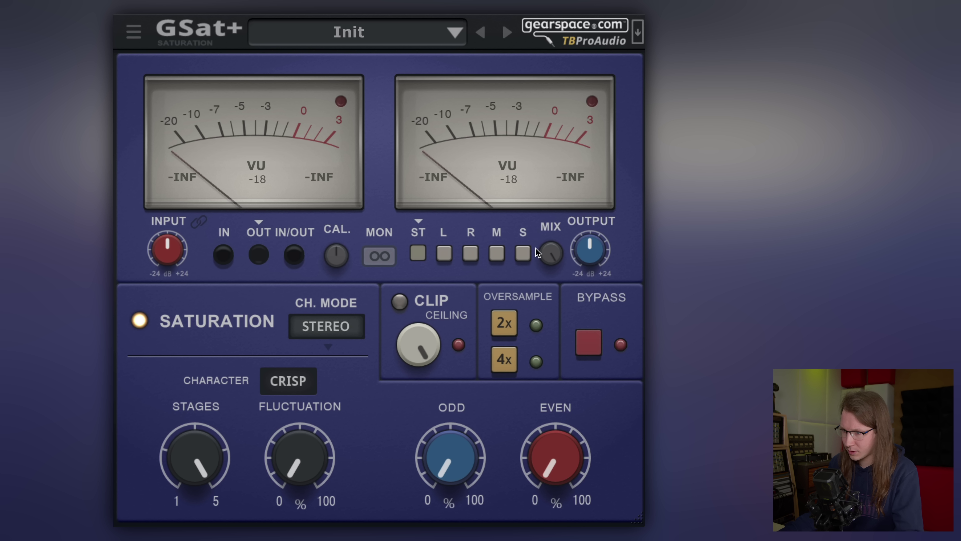
pyautogui.moveTo(587, 263)
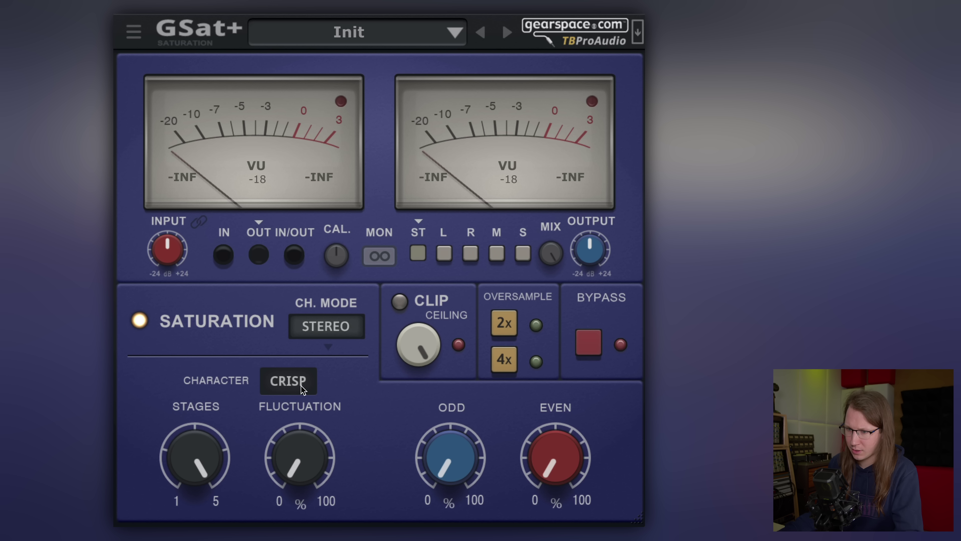
pyautogui.click(262, 387)
# Switch the GSat+ saturation character to CLEAN
pyautogui.click(288, 410)
pyautogui.moveTo(194, 465)
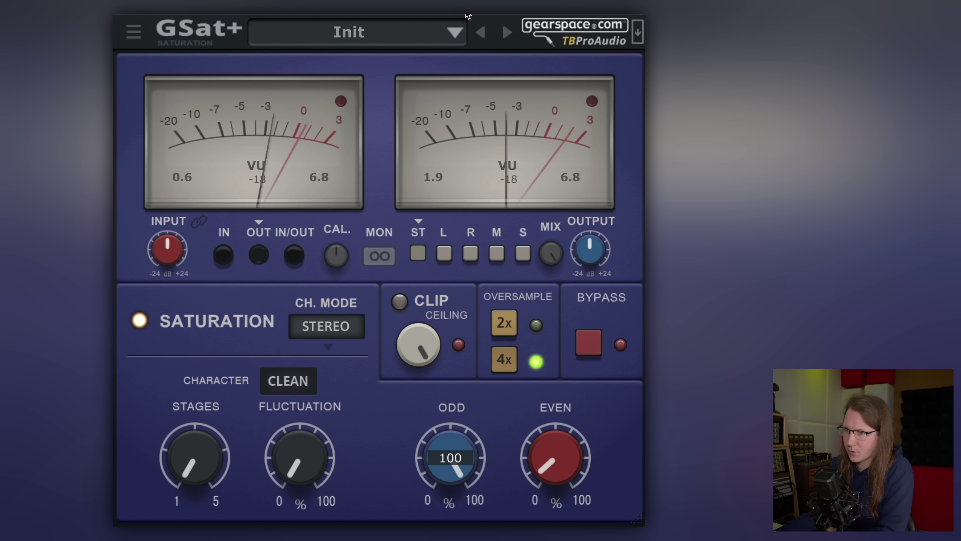
# Drop ODD harmonics to about 20, try EVEN at 100 then settle at 70, and raise STAGES
pyautogui.moveTo(468, 16); pyautogui.dragTo(543, 238)
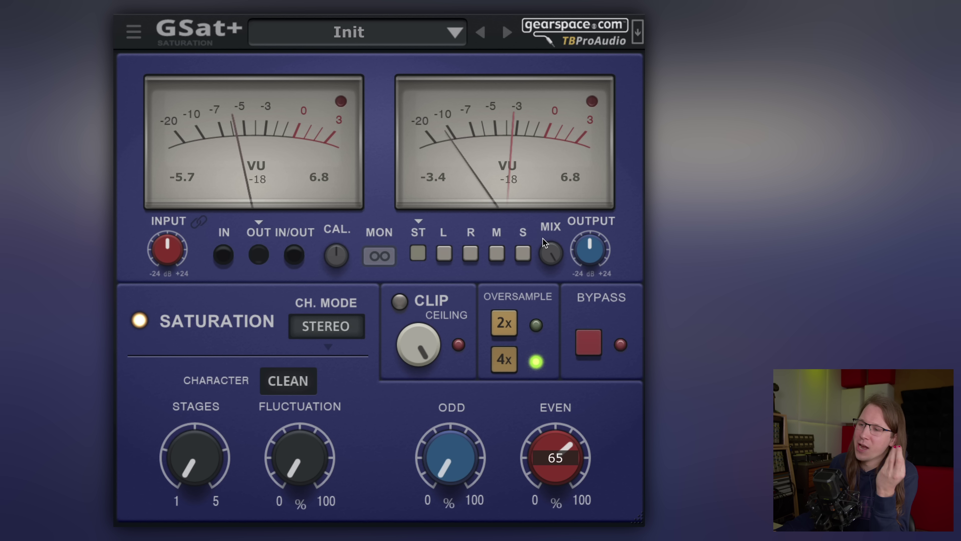
pyautogui.moveTo(555, 471); pyautogui.dragTo(557, 457)
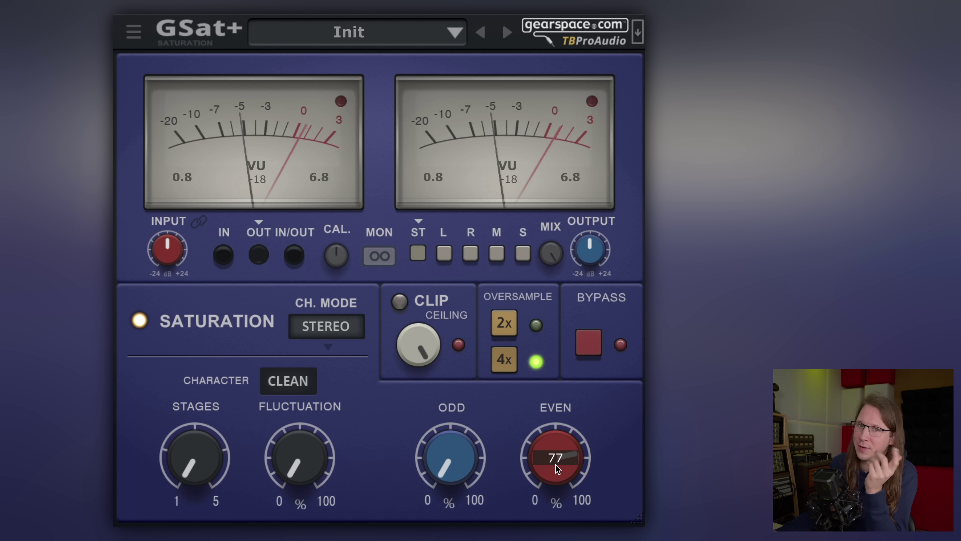
pyautogui.moveTo(552, 501); pyautogui.dragTo(529, 359)
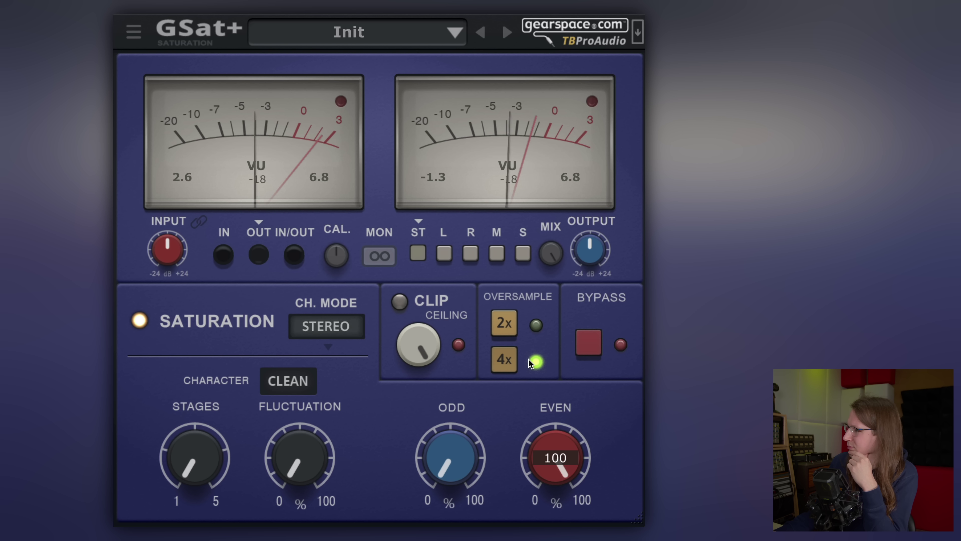
pyautogui.moveTo(528, 359); pyautogui.dragTo(549, 434)
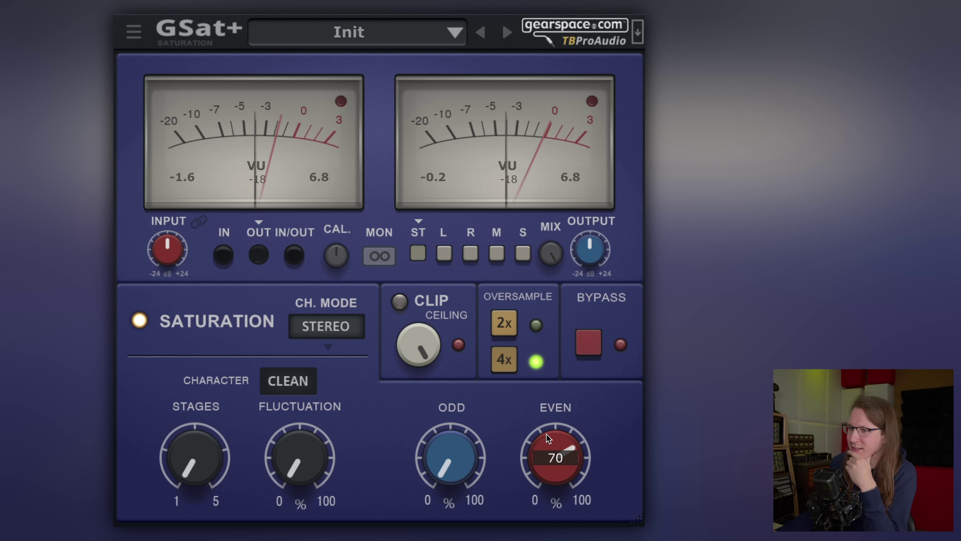
pyautogui.moveTo(168, 462)
pyautogui.moveTo(167, 463); pyautogui.dragTo(191, 392)
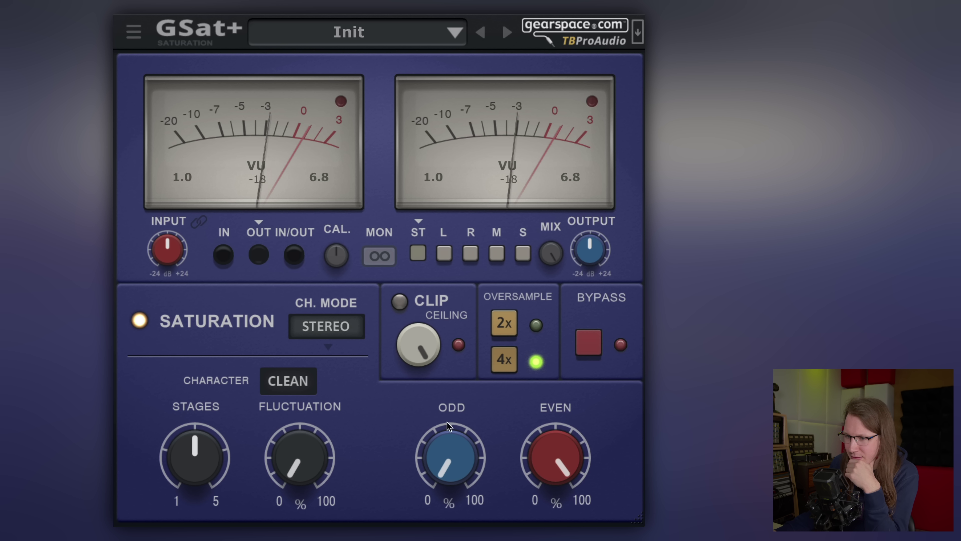
# Try STAGES at 4 then 2, lower EVEN harmonics, and push ODD up to 91
pyautogui.moveTo(191, 461)
pyautogui.moveTo(191, 461); pyautogui.dragTo(188, 343)
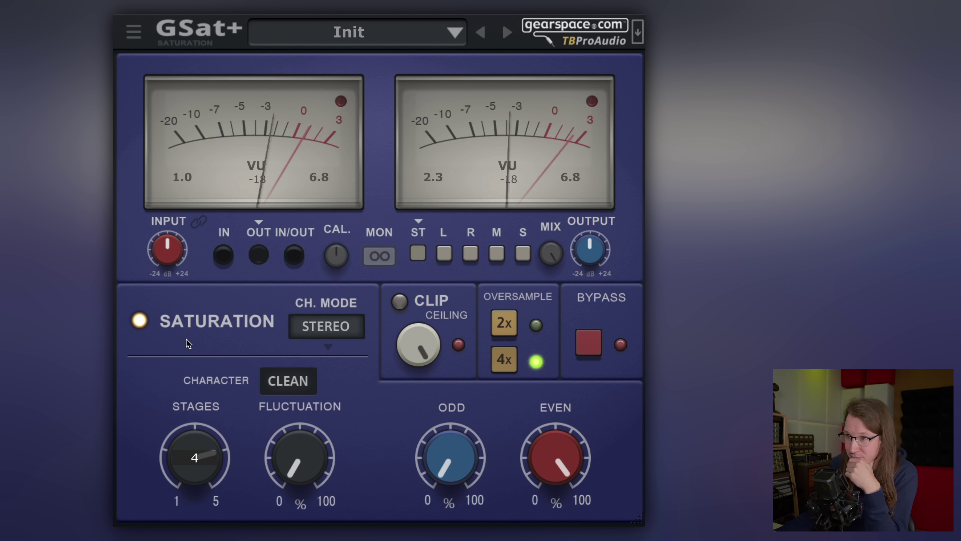
pyautogui.moveTo(191, 216); pyautogui.dragTo(188, 340)
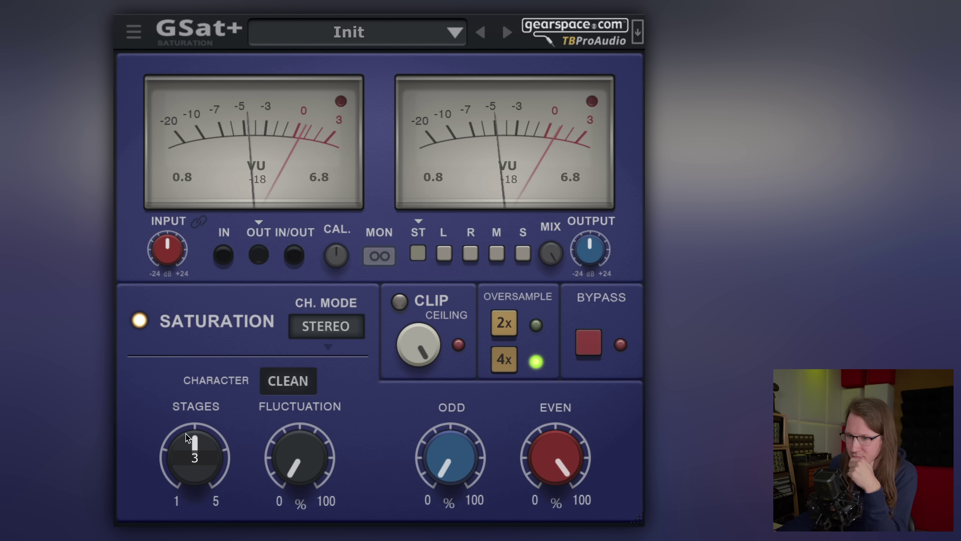
pyautogui.moveTo(555, 470); pyautogui.dragTo(572, 482)
pyautogui.moveTo(452, 462); pyautogui.dragTo(448, 414)
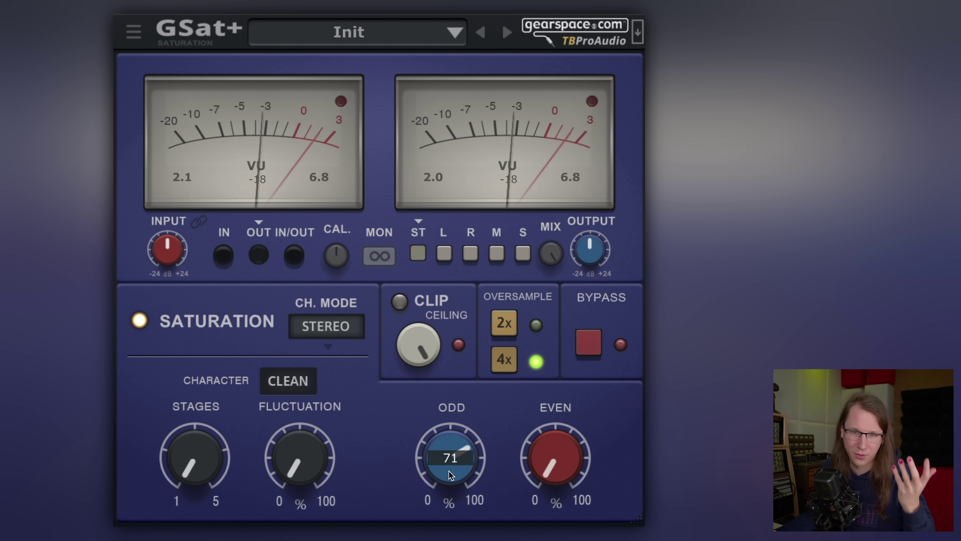
pyautogui.moveTo(449, 471); pyautogui.dragTo(455, 432)
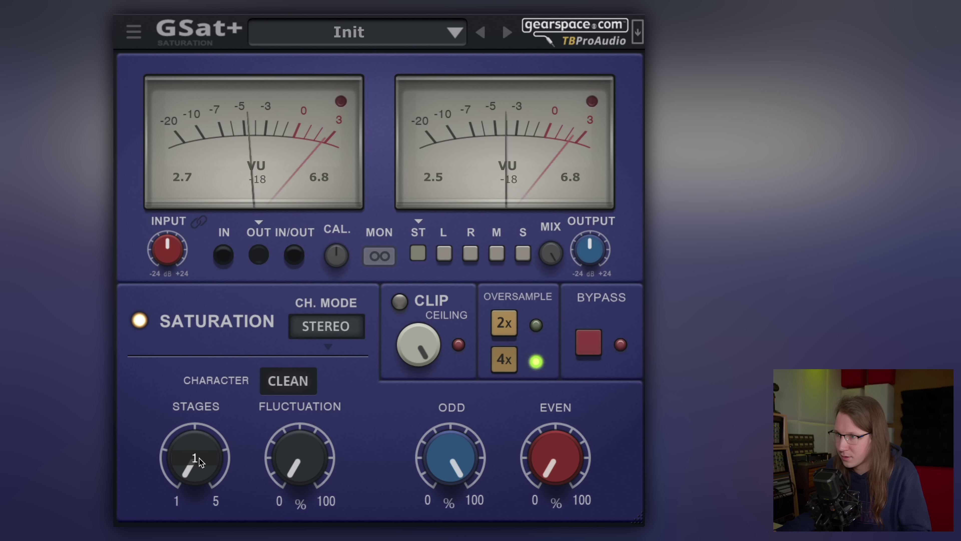
# Raise STAGES to 2, sweep ODD from about 20% up to 100, then drop STAGES to 1
pyautogui.moveTo(198, 456); pyautogui.dragTo(199, 368)
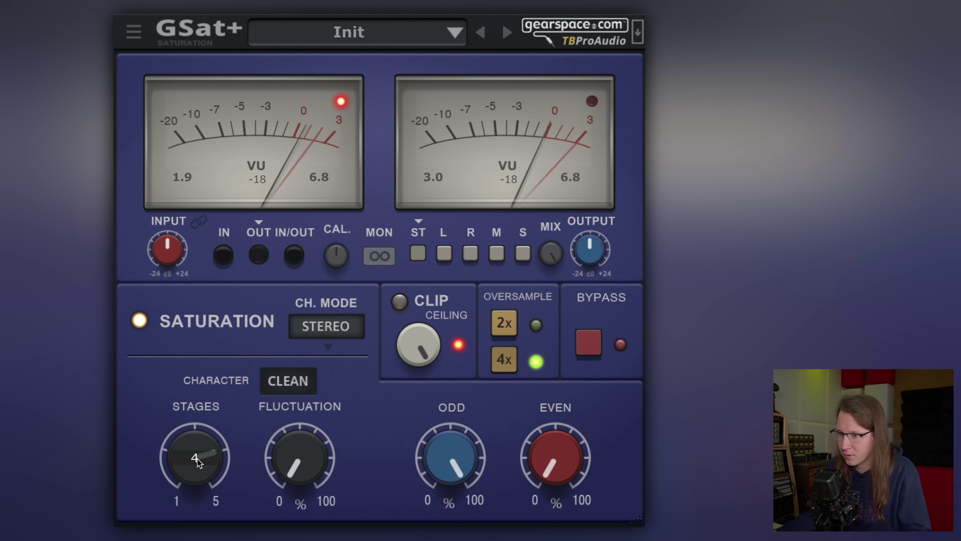
pyautogui.moveTo(423, 428)
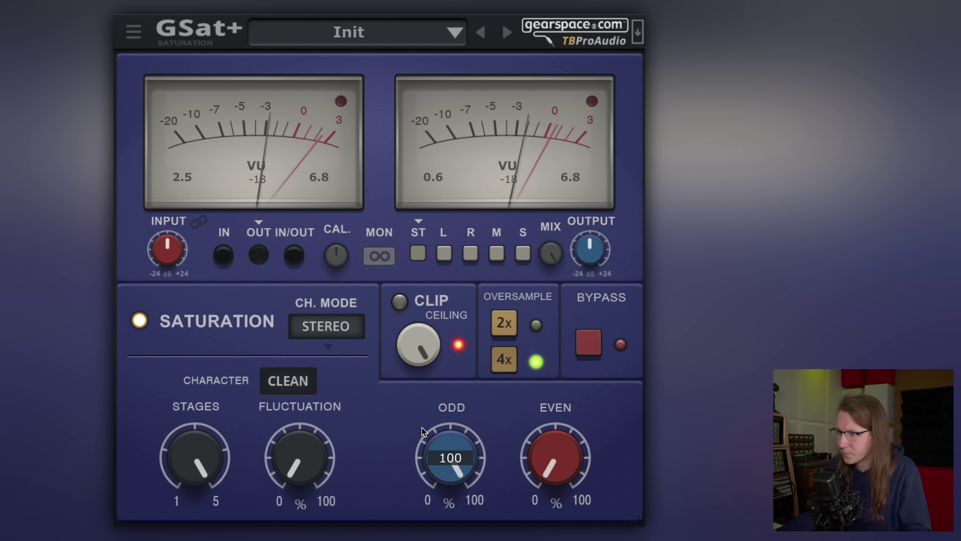
pyautogui.moveTo(435, 442); pyautogui.dragTo(434, 496)
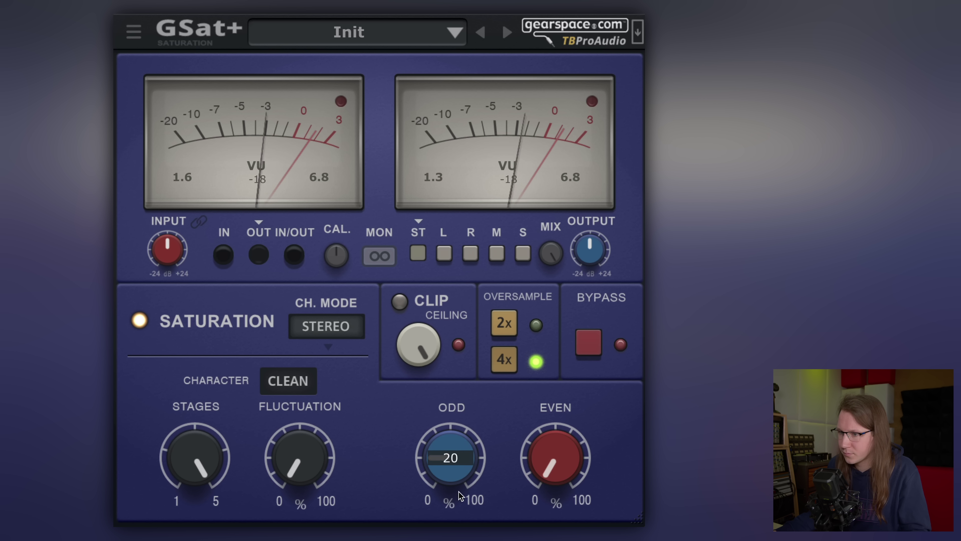
pyautogui.moveTo(450, 458); pyautogui.dragTo(467, 258)
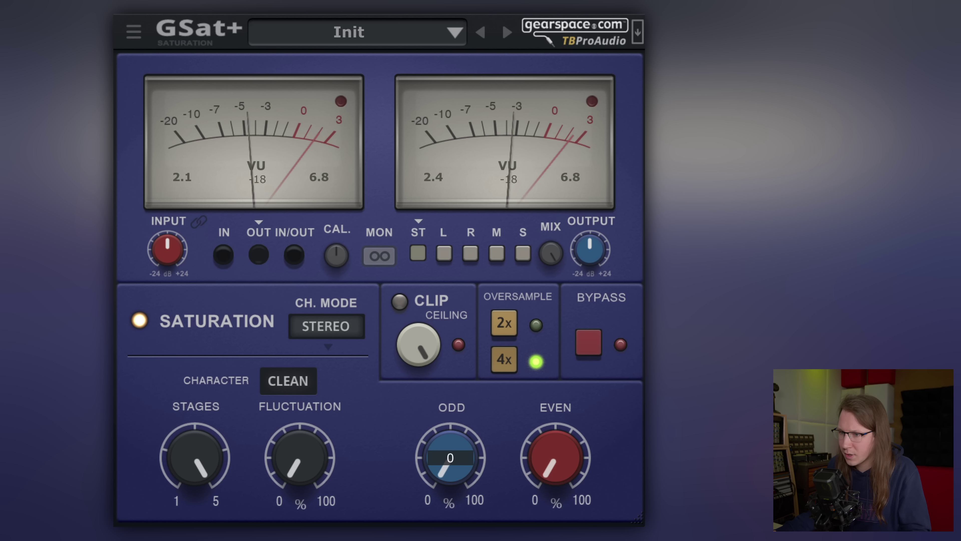
pyautogui.moveTo(215, 458); pyautogui.dragTo(215, 492)
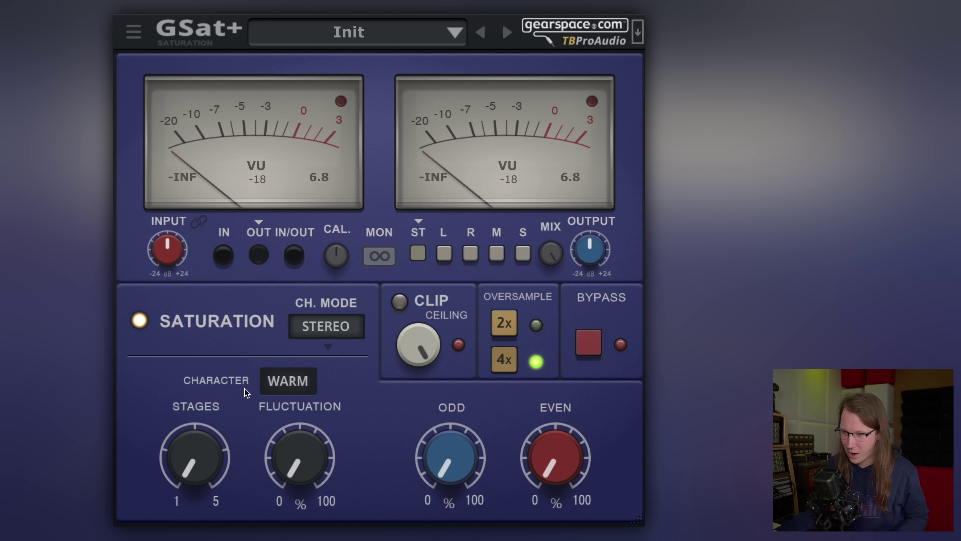
# Set STAGES to 5, sweep ODD and EVEN, leaving ODD at 61 and EVEN near 65%
pyautogui.moveTo(453, 433); pyautogui.dragTo(466, 481)
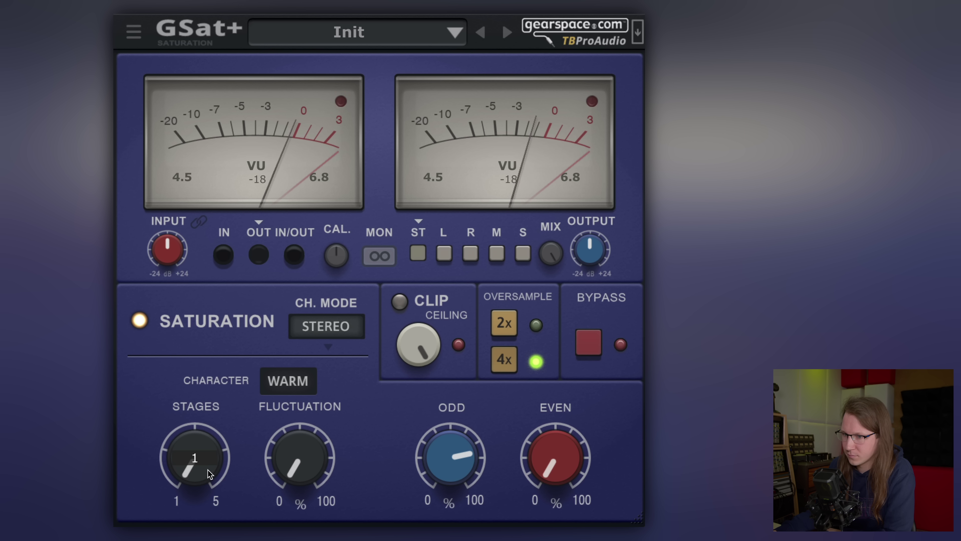
pyautogui.moveTo(208, 469); pyautogui.dragTo(204, 424)
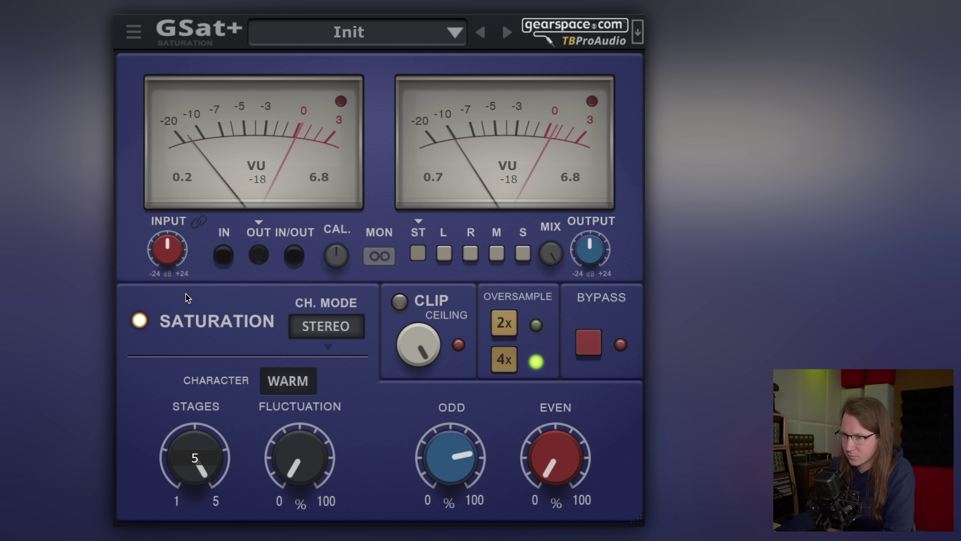
pyautogui.moveTo(424, 415); pyautogui.dragTo(452, 381)
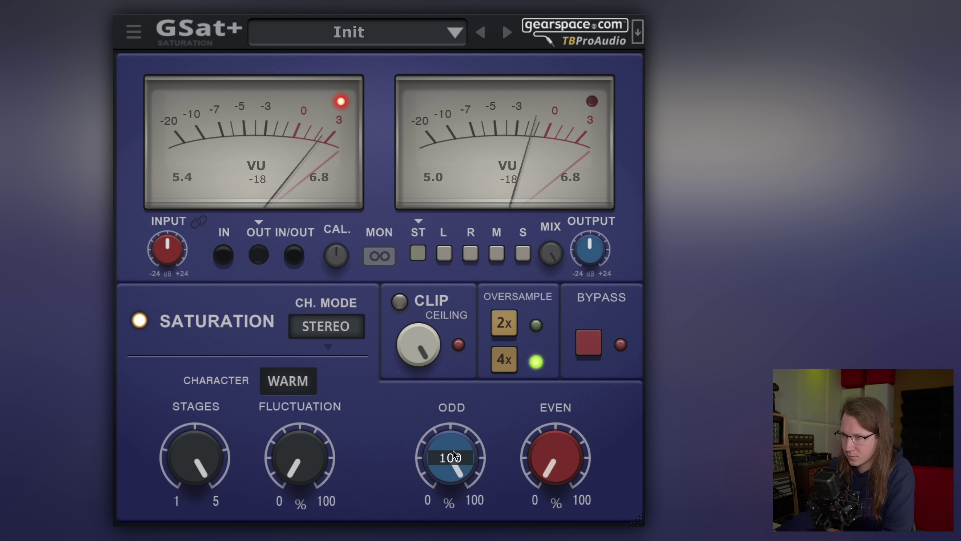
pyautogui.moveTo(468, 444); pyautogui.dragTo(476, 473)
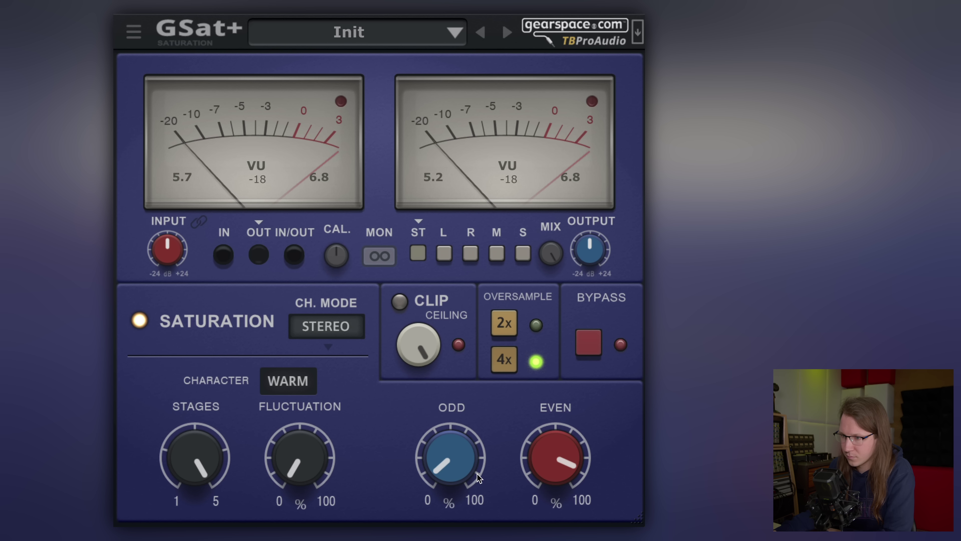
pyautogui.moveTo(553, 469); pyautogui.dragTo(554, 435)
pyautogui.moveTo(448, 454); pyautogui.dragTo(440, 473)
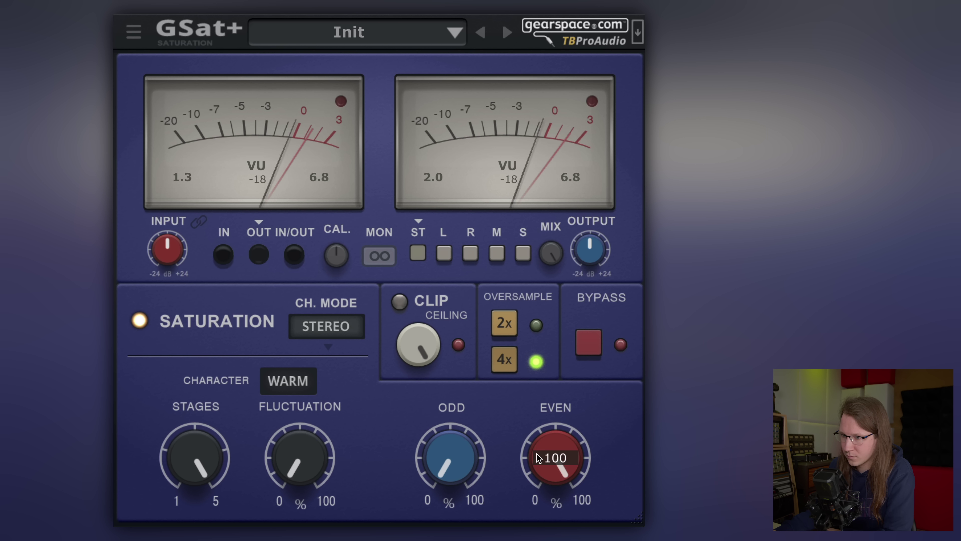
pyautogui.moveTo(537, 458); pyautogui.dragTo(520, 497)
pyautogui.moveTo(450, 458); pyautogui.dragTo(452, 242)
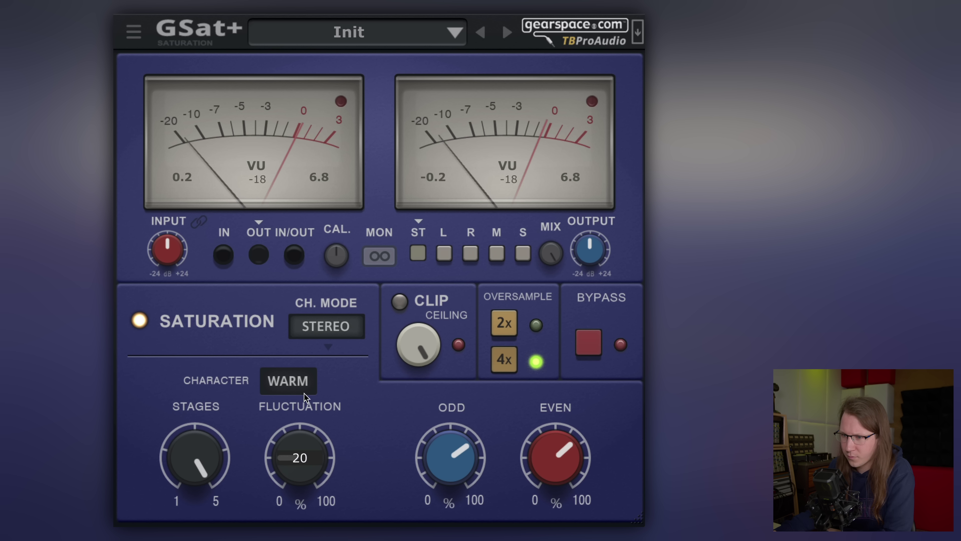
# Raise FLUCTUATION toward 80, set ODD to about 70, and switch the character to CRISP
pyautogui.moveTo(306, 397); pyautogui.dragTo(301, 358)
pyautogui.moveTo(297, 461); pyautogui.dragTo(343, 488)
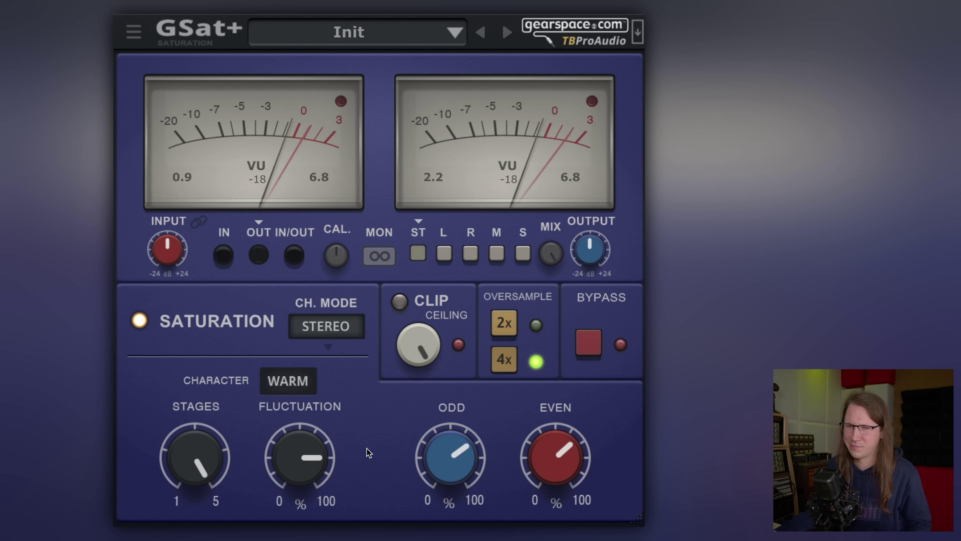
pyautogui.moveTo(461, 454); pyautogui.dragTo(464, 374)
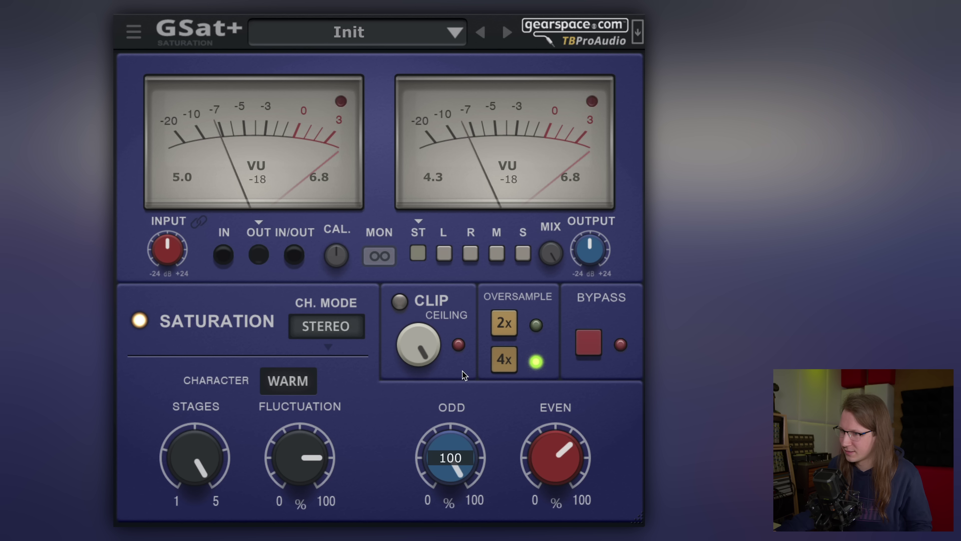
pyautogui.moveTo(463, 374); pyautogui.dragTo(463, 453)
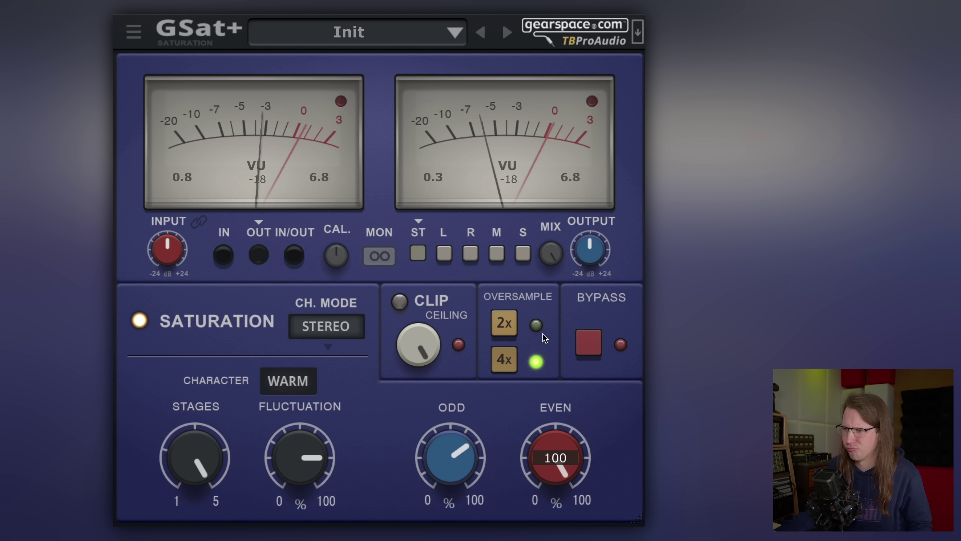
pyautogui.click(292, 384)
pyautogui.click(290, 459)
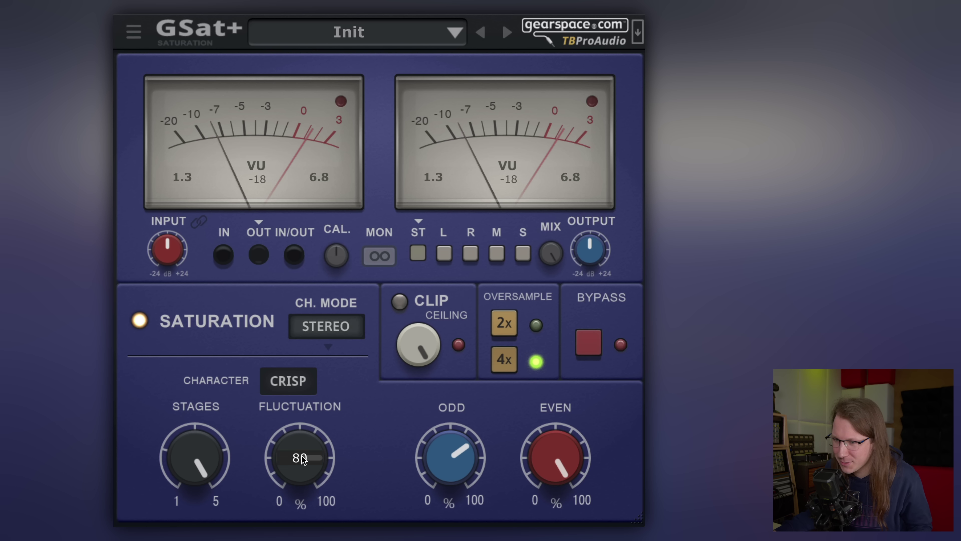
# Lower EVEN slightly, reduce FLUCTUATION to about 48%, and drop STAGES to 3
pyautogui.moveTo(548, 460)
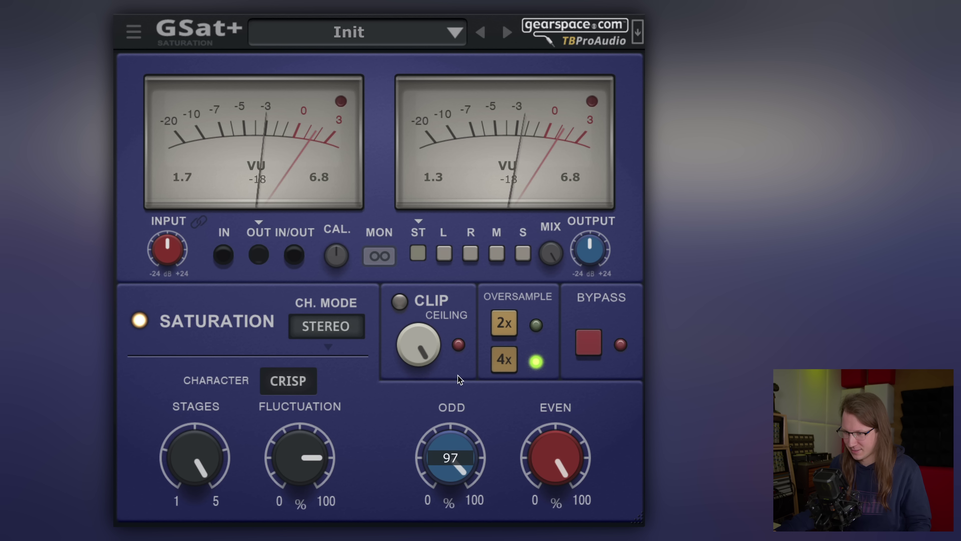
pyautogui.moveTo(555, 440); pyautogui.dragTo(451, 468)
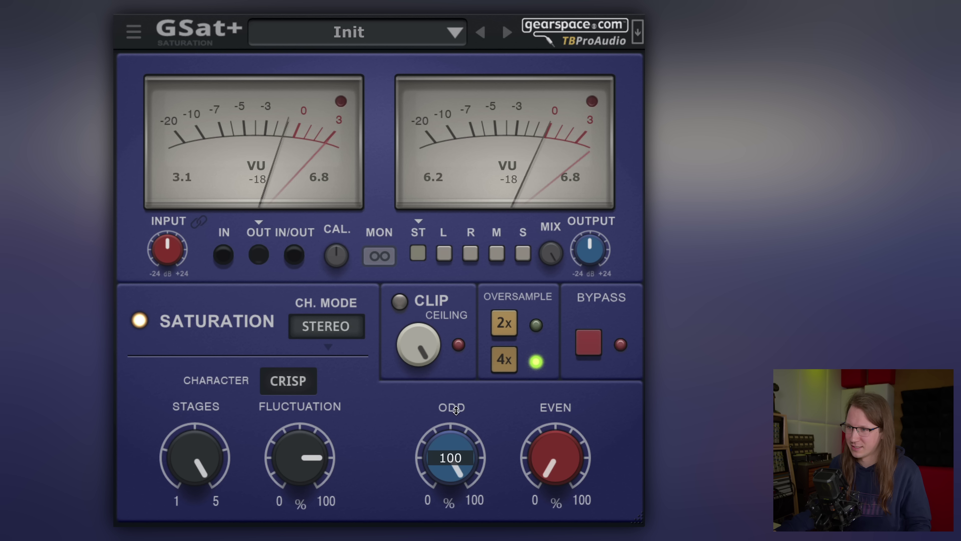
pyautogui.moveTo(299, 458); pyautogui.dragTo(299, 496)
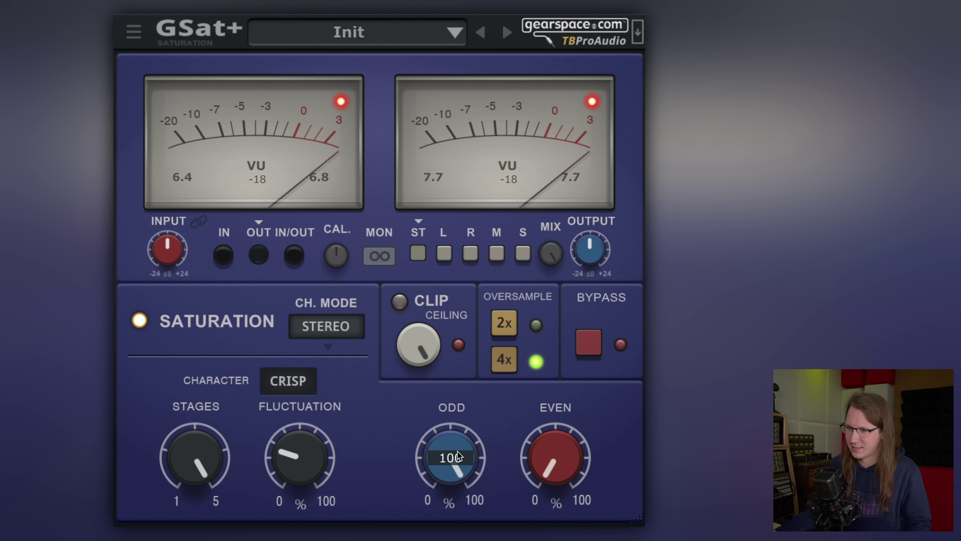
pyautogui.moveTo(175, 480); pyautogui.dragTo(175, 487)
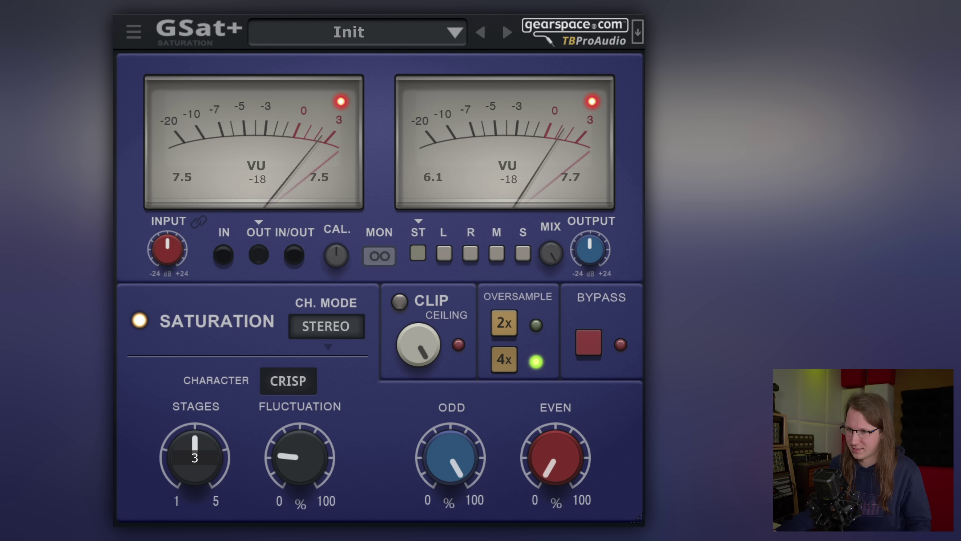
# Set EVEN to 57 and ODD to about 27%, then switch the character to CLASSIC
pyautogui.moveTo(440, 504); pyautogui.dragTo(435, 536)
pyautogui.moveTo(564, 314); pyautogui.dragTo(565, 222)
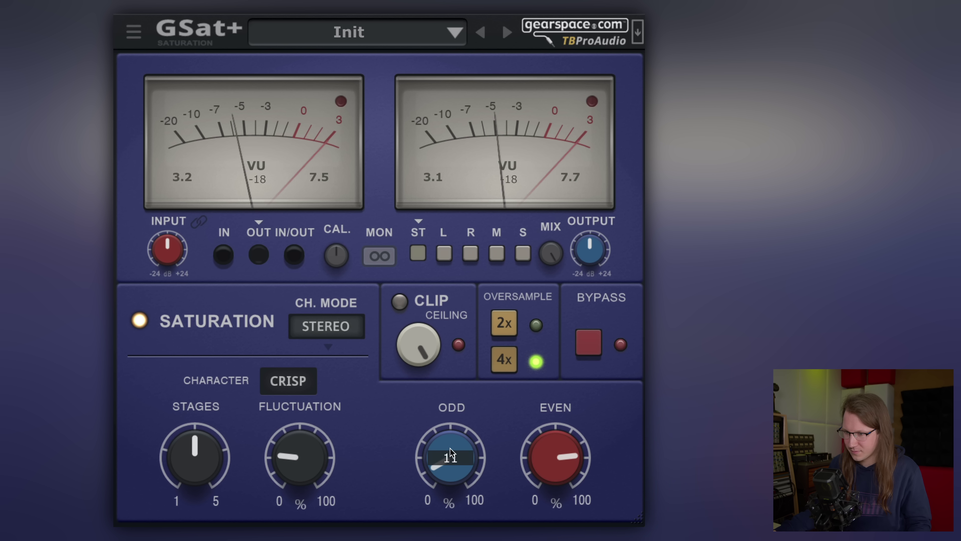
pyautogui.moveTo(552, 461); pyautogui.dragTo(552, 522)
pyautogui.moveTo(450, 460); pyautogui.dragTo(431, 530)
pyautogui.click(302, 383)
pyautogui.click(291, 480)
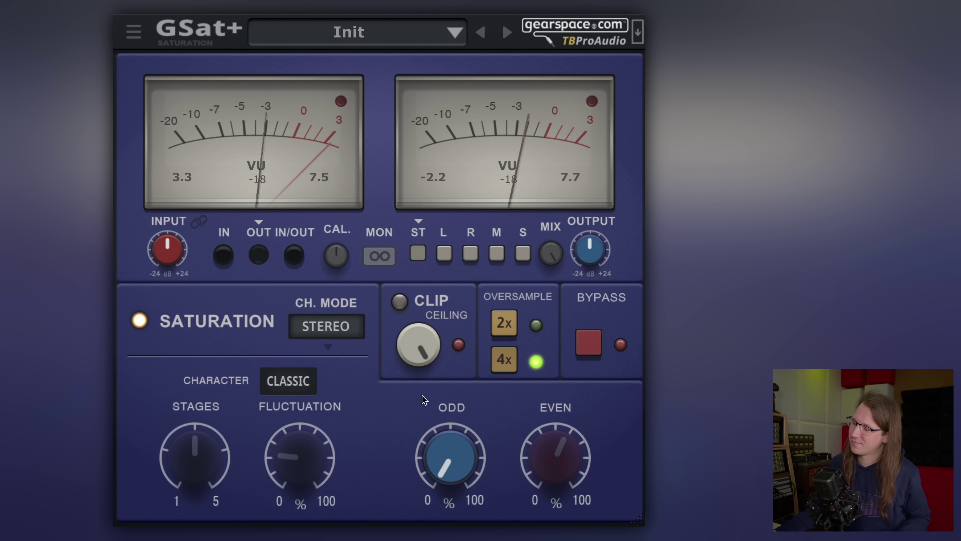
# Reopen the CHARACTER choices and enable the CLIP stage
pyautogui.click(287, 381)
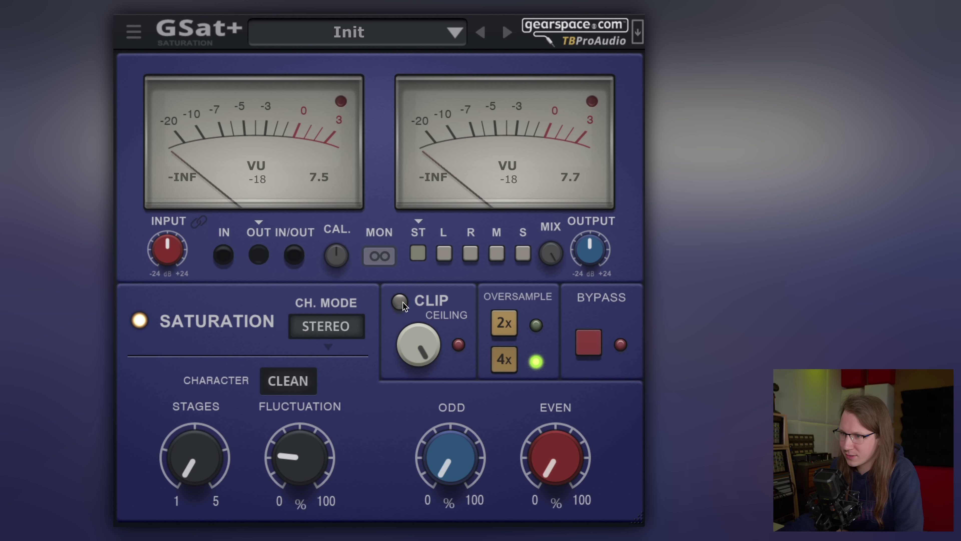
pyautogui.click(400, 302)
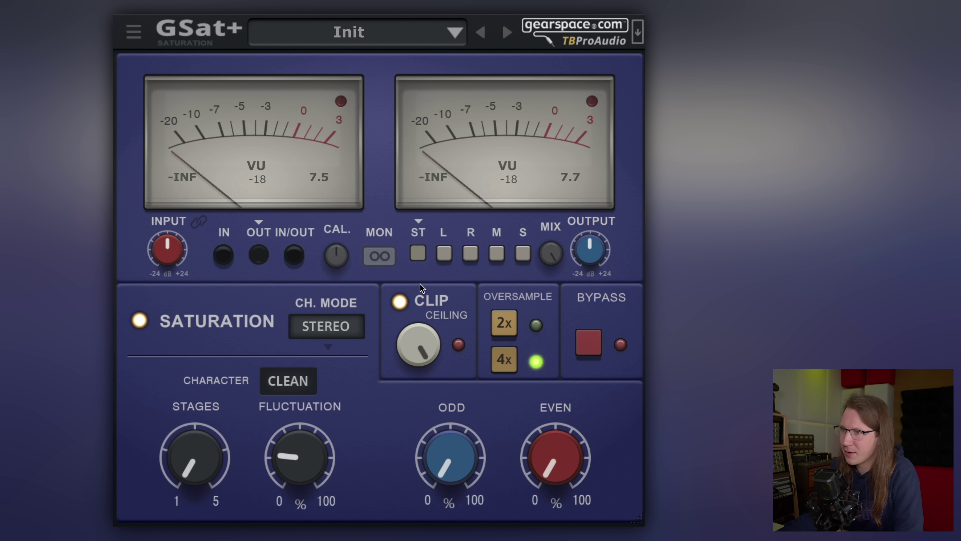
# Tune the clip CEILING down to -26.6, then up to -25.0 and finally about -4.3 dB
pyautogui.moveTo(436, 344)
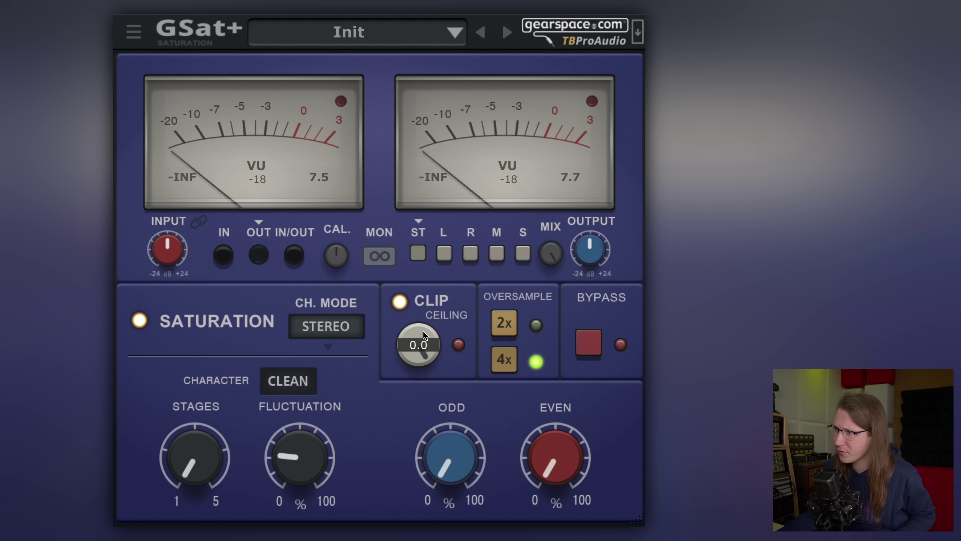
pyautogui.moveTo(422, 328); pyautogui.dragTo(414, 422)
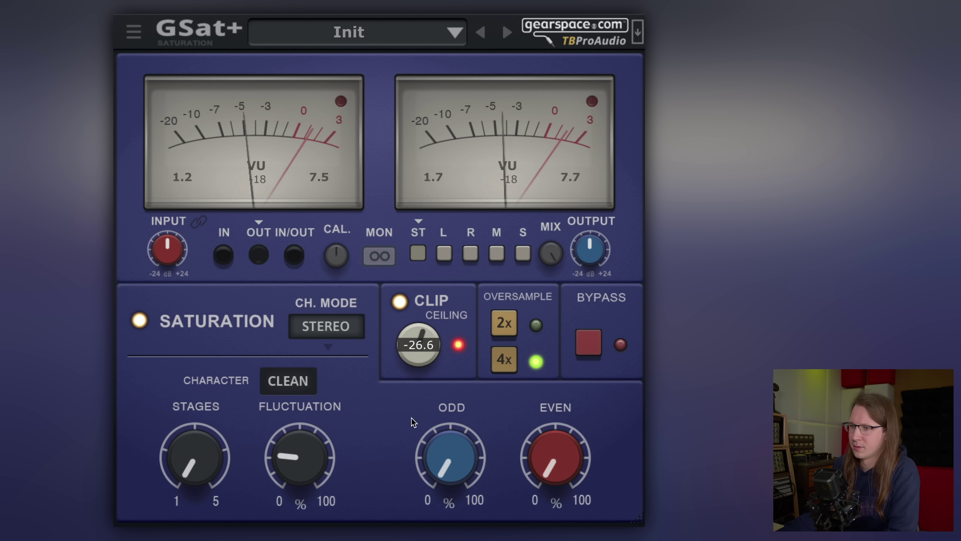
pyautogui.moveTo(420, 369); pyautogui.dragTo(417, 306)
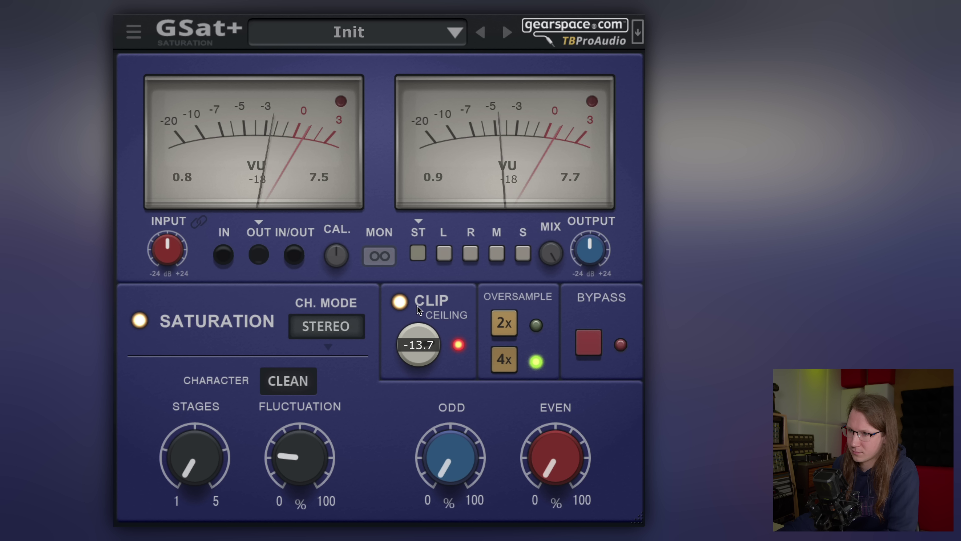
pyautogui.scroll(2, 407, 341)
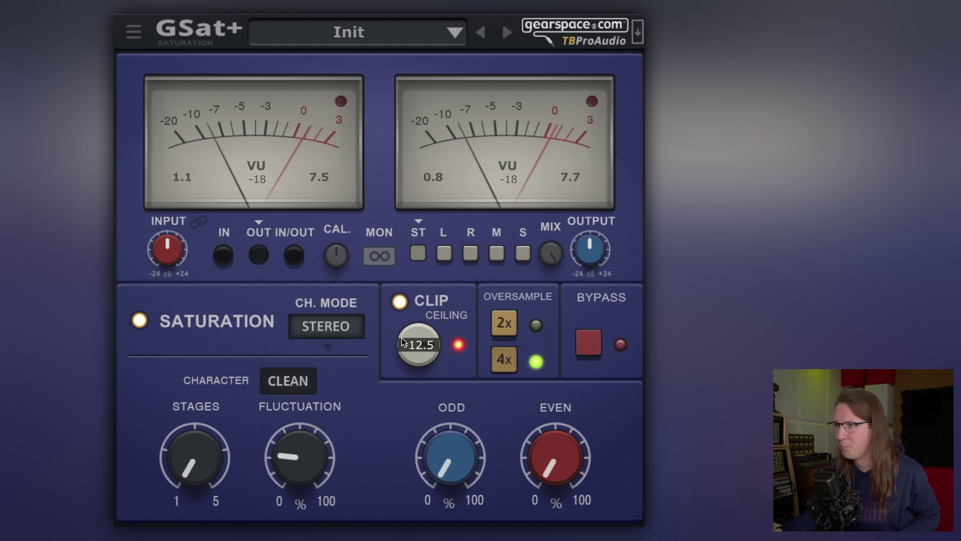
pyautogui.moveTo(410, 363)
pyautogui.scroll(-3, 412, 360)
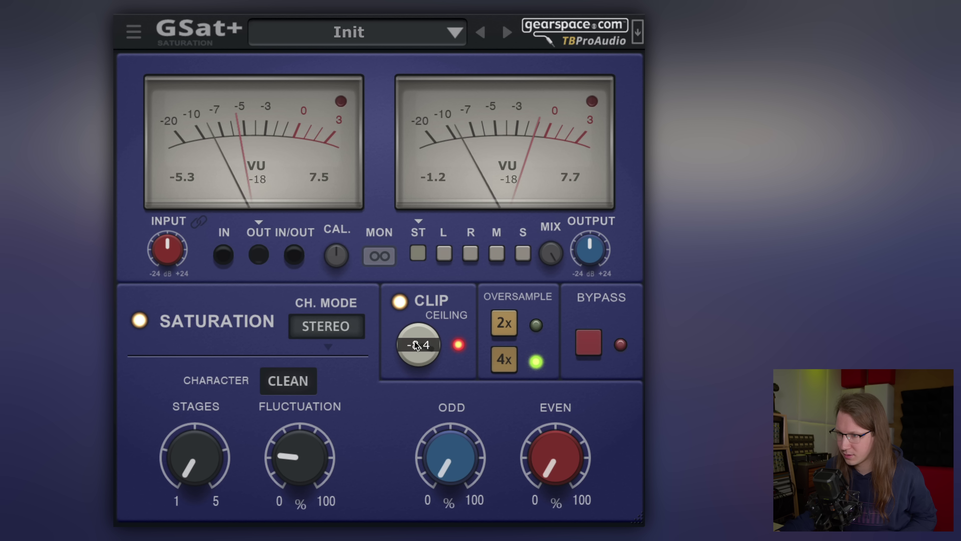
pyautogui.moveTo(415, 336); pyautogui.dragTo(415, 324)
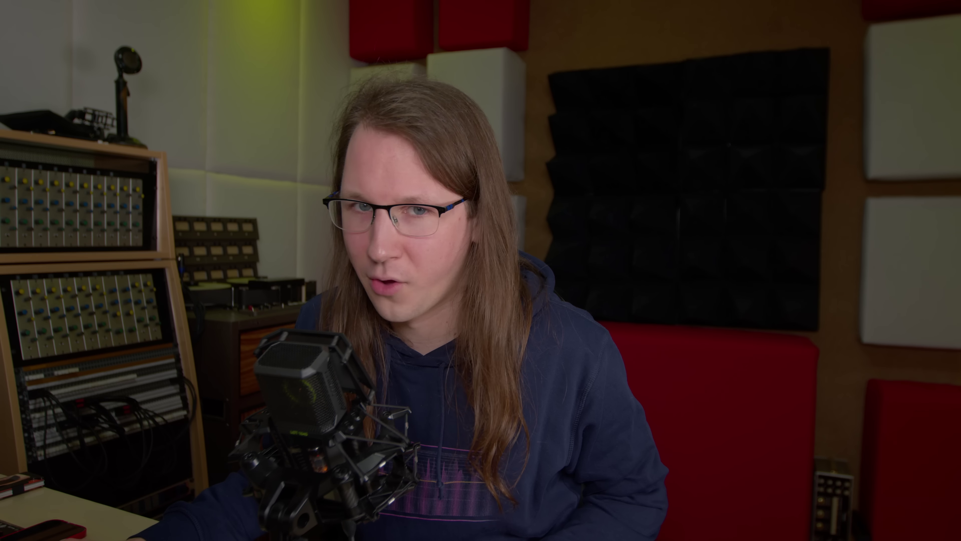